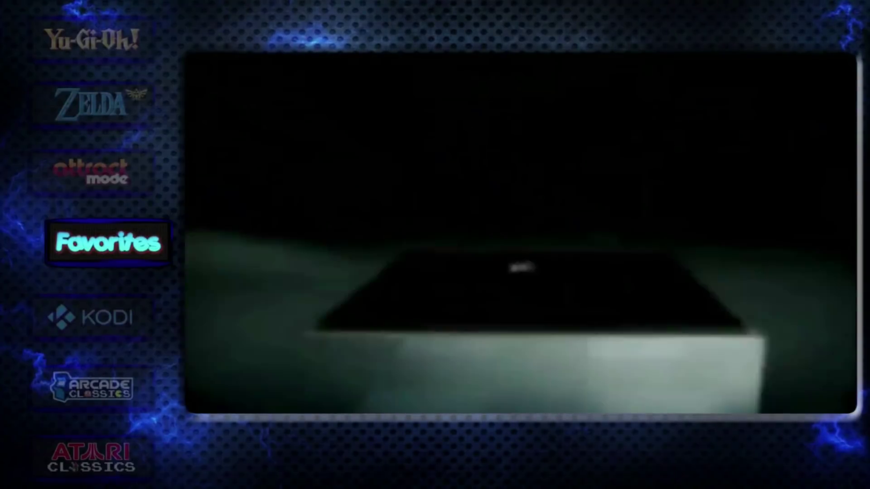
Open the Configure menu with Tab and enter the Controls settings.
key("Tab")
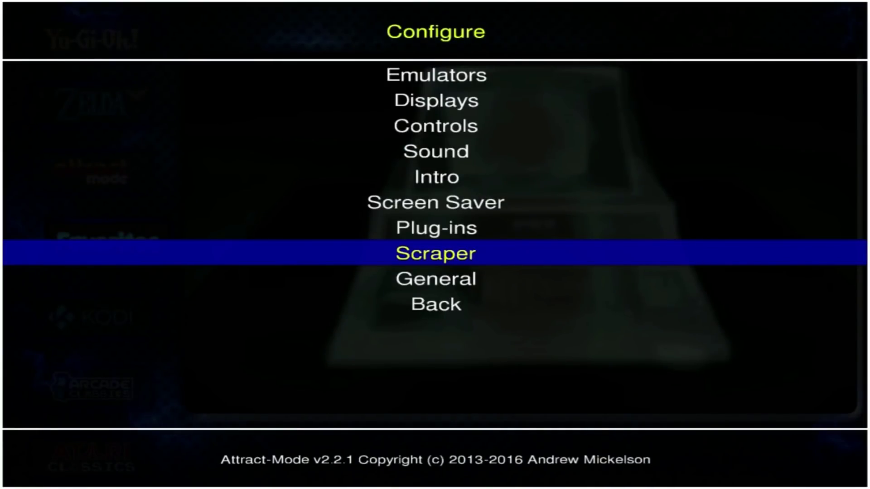
key("Up")
key("Up")
key("Up")
key("Up")
key("Up")
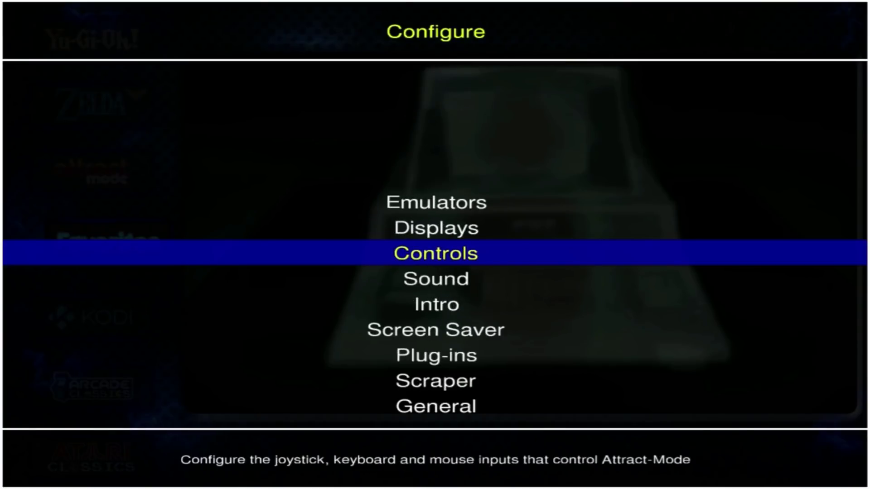
key("Return")
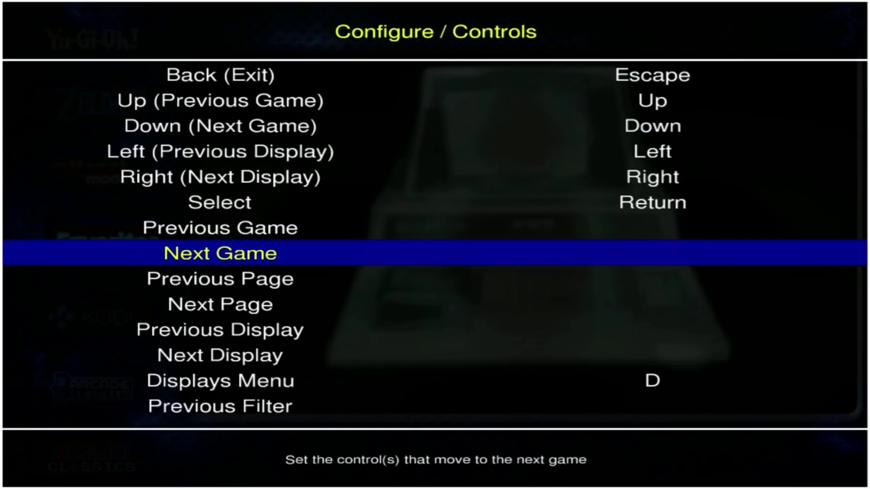
Browse the control bindings list and return to Back (Exit) at the top.
key("Up")
key("Up")
key("Up")
key("Up")
key("Up")
key("Up")
key("Down")
key("Down")
key("Down")
key("Down")
key("Down")
key("Down")
key("Down")
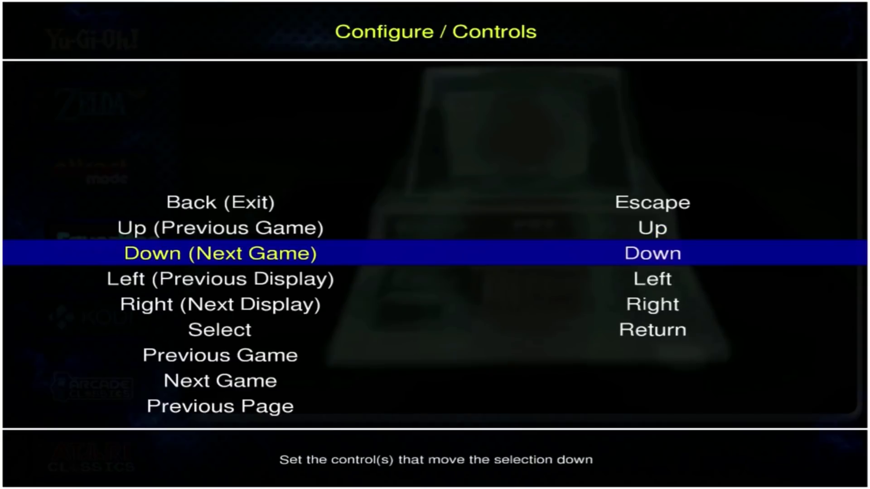
key("Down")
key("Down")
key("Down")
key("Down")
key("Down")
key("Down")
key("Down")
key("Down")
key("Down")
key("Down")
key("Down")
key("Down")
key("Up")
key("Up")
key("Up")
key("Up")
key("Up")
key("Up")
key("Up")
key("Up")
key("Up")
key("Up")
key("Up")
key("Up")
key("Up")
key("Up")
key("Up")
key("Up")
key("Up")
key("Down")
key("Down")
key("Down")
key("Up")
key("Up")
key("Up")
key("Up")
key("Up")
key("Up")
key("Down")
key("Down")
key("Up")
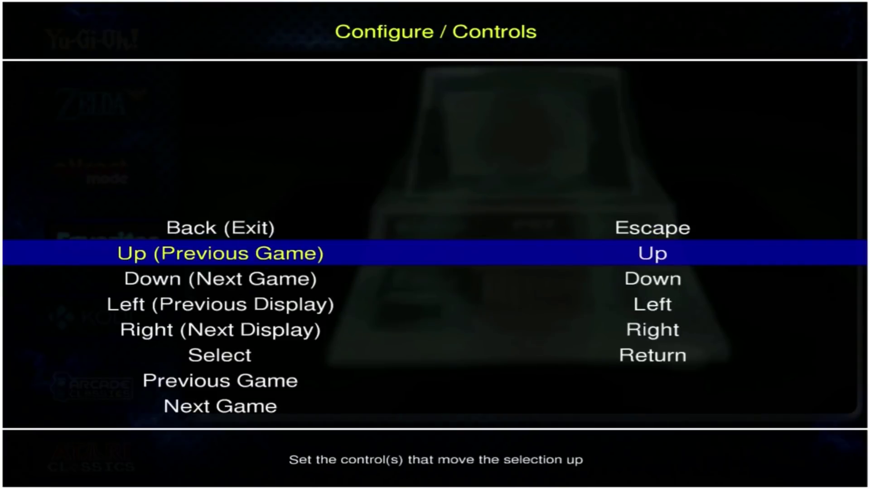
key("Up")
key("Down")
key("Down")
key("Up")
key("Up")
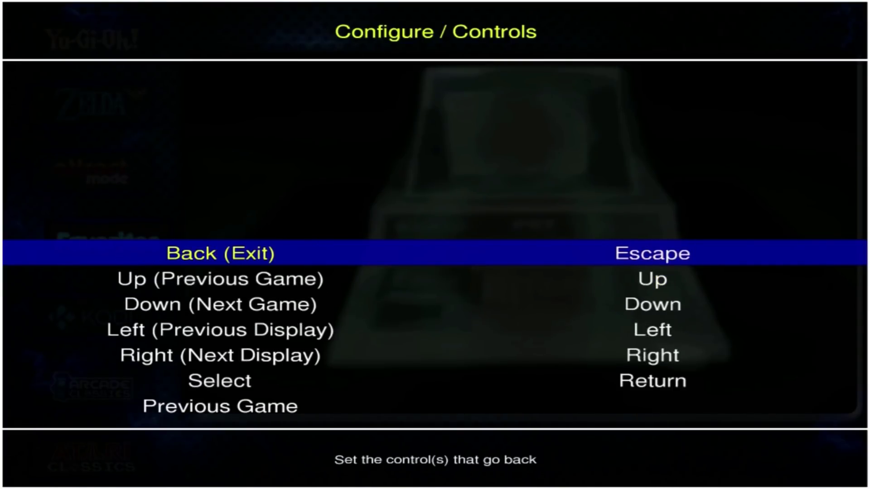
key("Up")
key("Down")
Add Joy0 Button0 as a second input for Back (Exit), next to Escape.
key("Return")
key("Down")
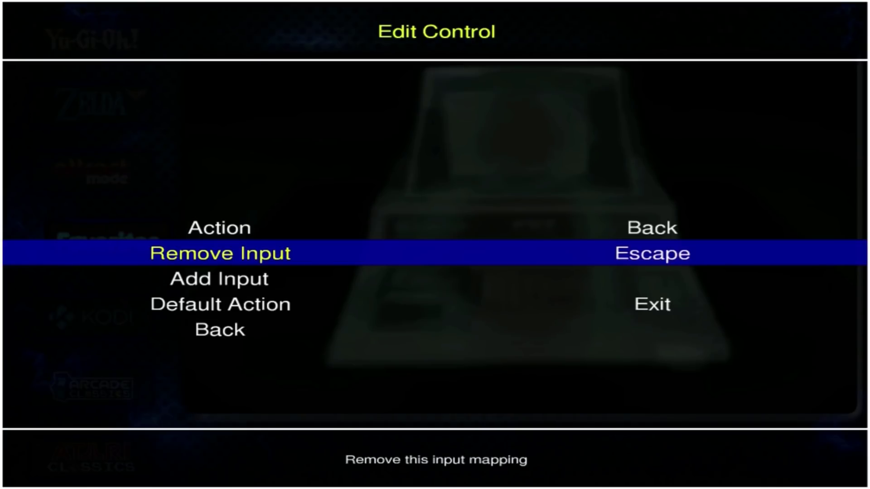
key("Down")
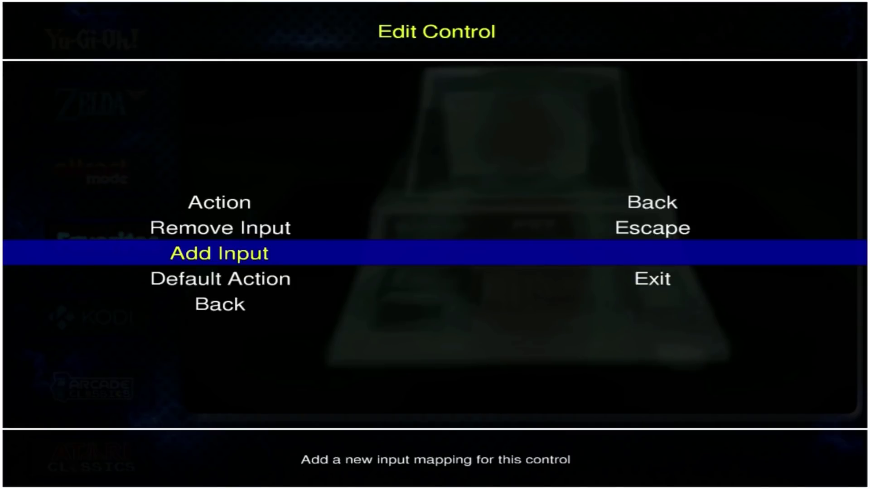
key("Return")
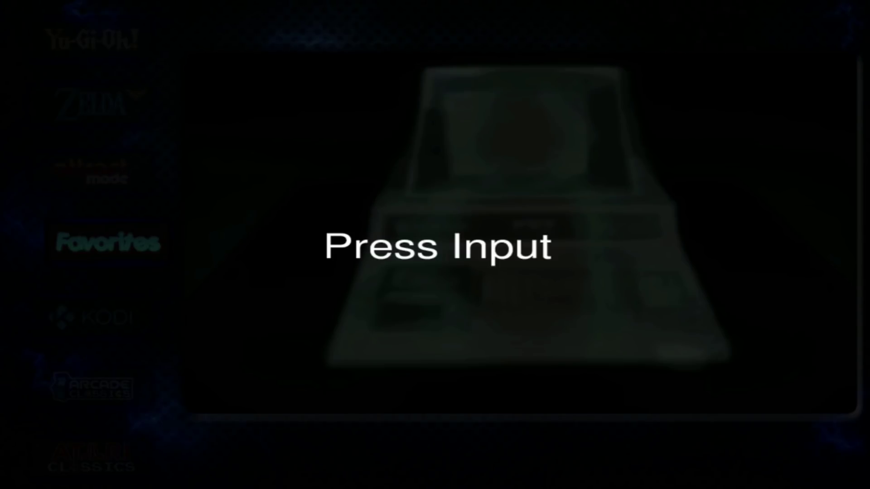
key("Escape")
key("Down")
key("Down")
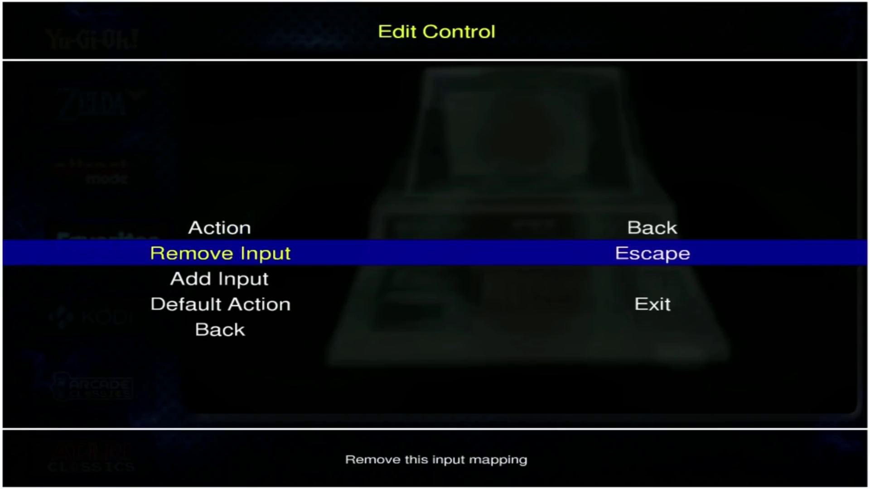
key("Return")
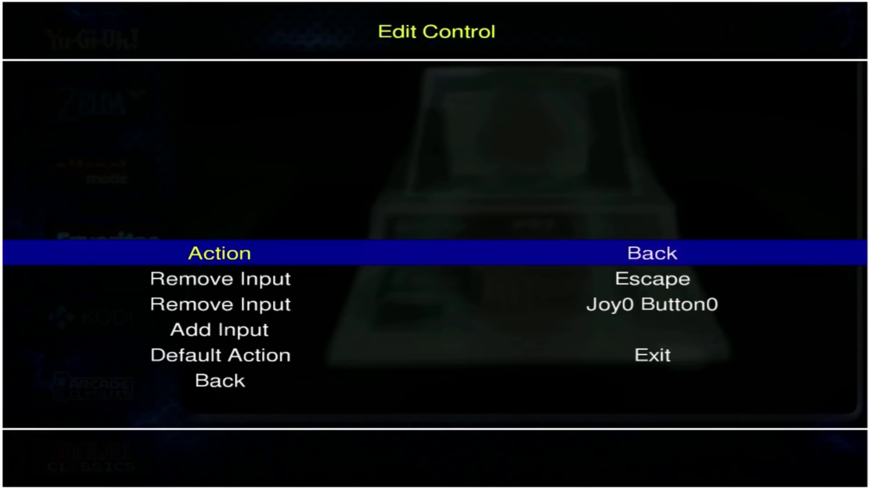
key("Down")
key("Down")
key("Down")
key("Down")
key("Down")
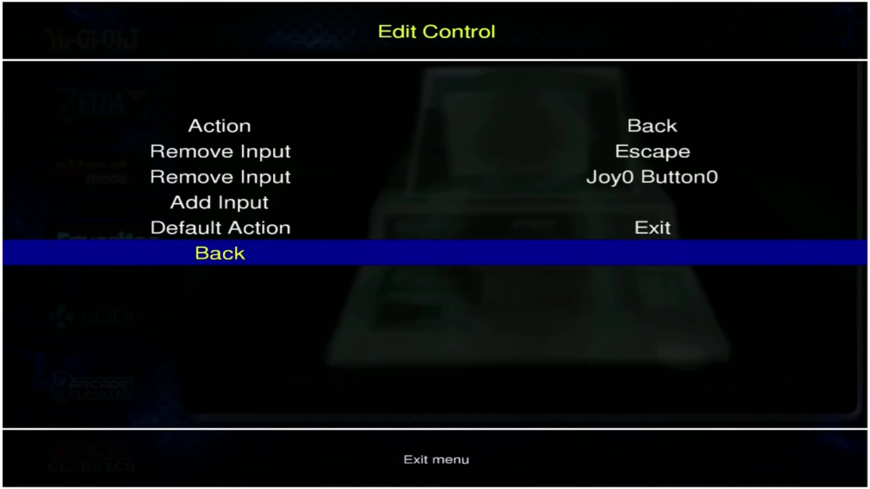
key("Return")
key("Down")
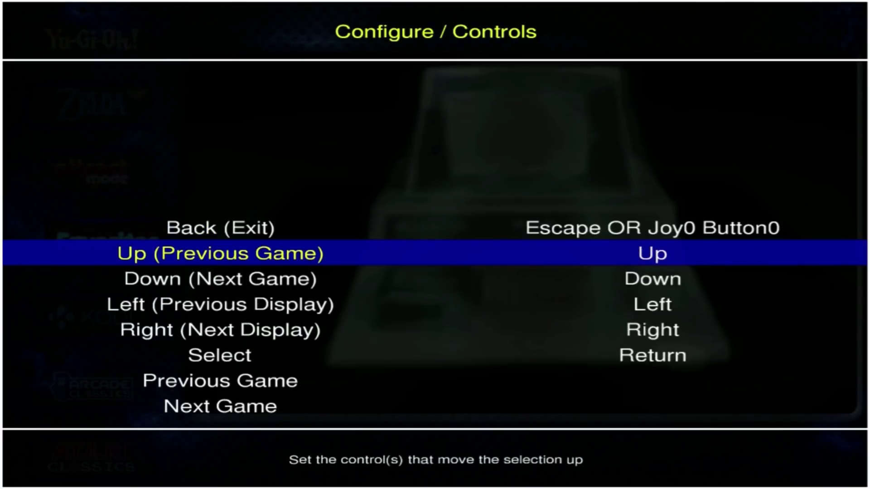
Add Joy0 Up as an extra input for Up (Previous Game).
key("Return")
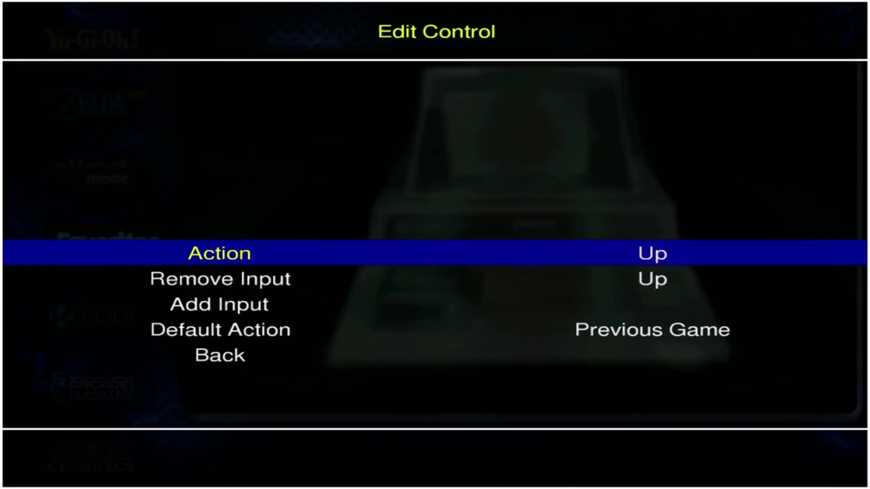
key("Down")
key("Down")
key("Return")
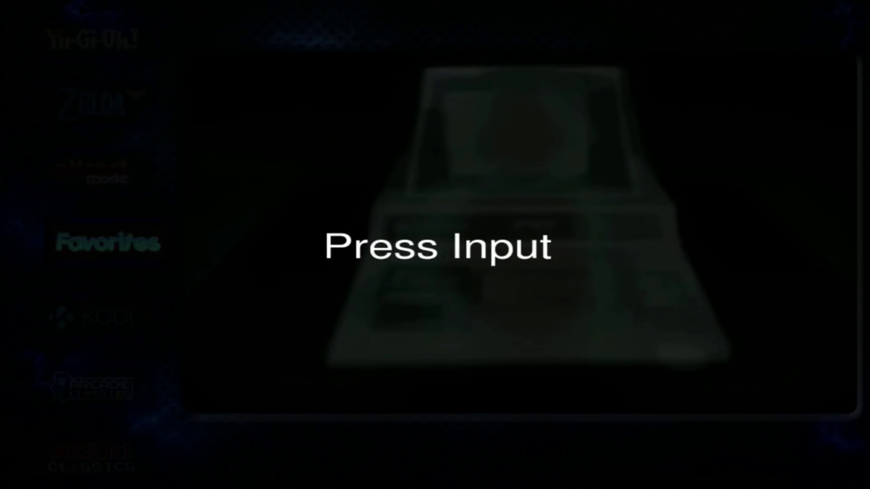
key("Down")
key("Down")
key("Down")
key("Down")
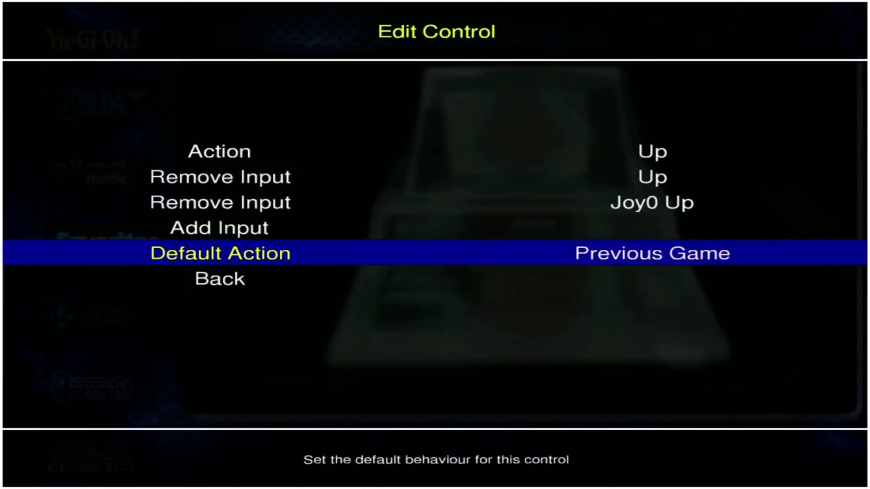
key("Down")
key("Return")
key("Down")
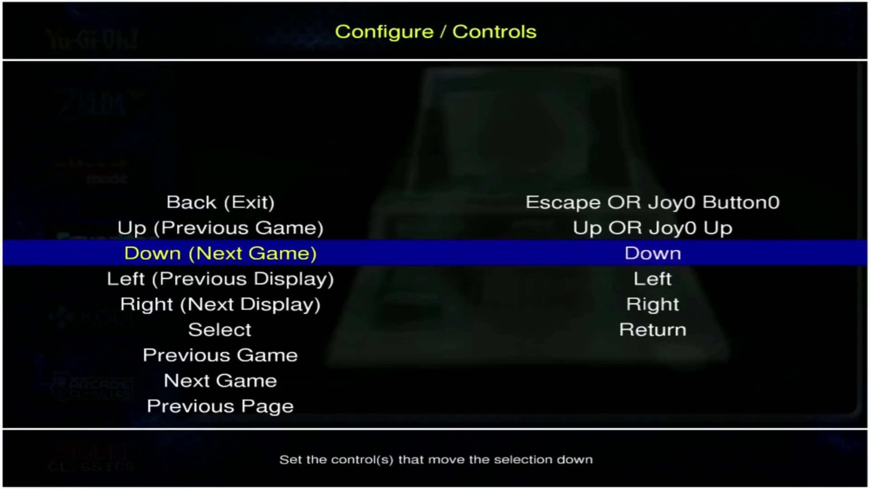
Add Joy0 Down as an extra input for Down (Next Game).
key("Return")
key("Down")
key("Down")
key("Return")
key("Down")
key("Down")
key("Down")
key("Down")
key("Down")
key("Return")
Add Joy0 Left to Left (Previous Display), review its inputs, then remove that entry.
key("Down")
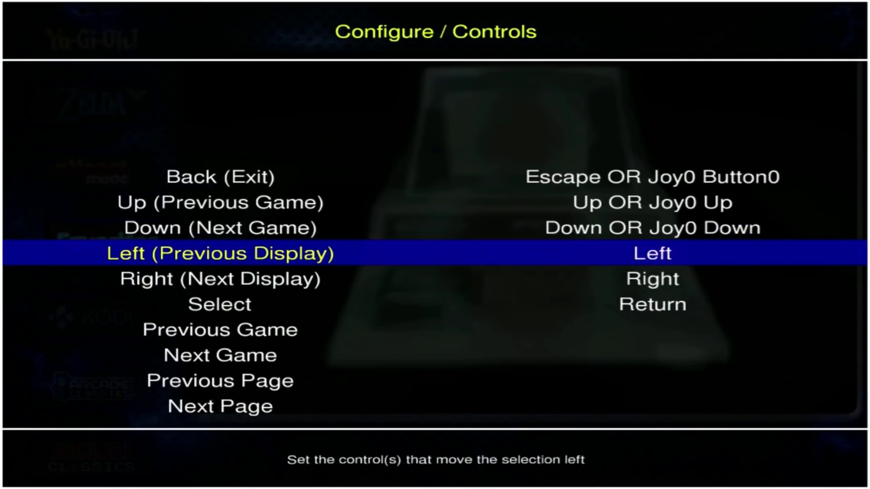
key("Return")
key("Down")
key("Down")
key("Return")
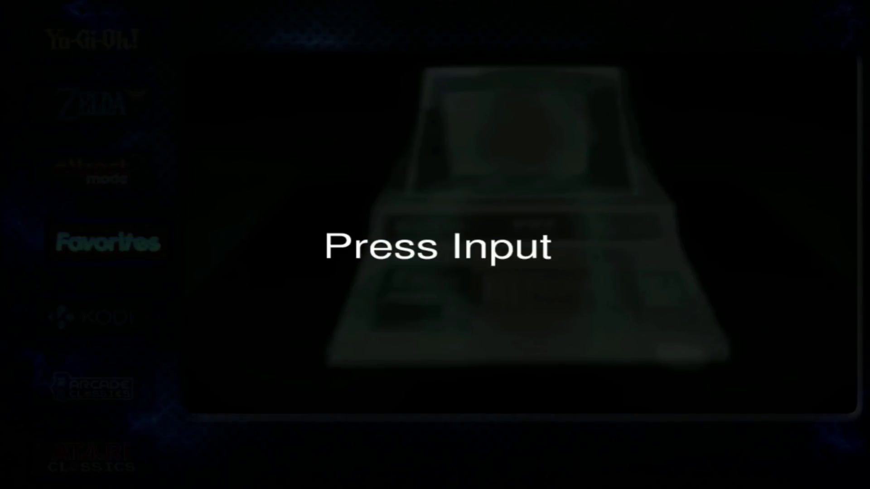
key("Down")
key("Down")
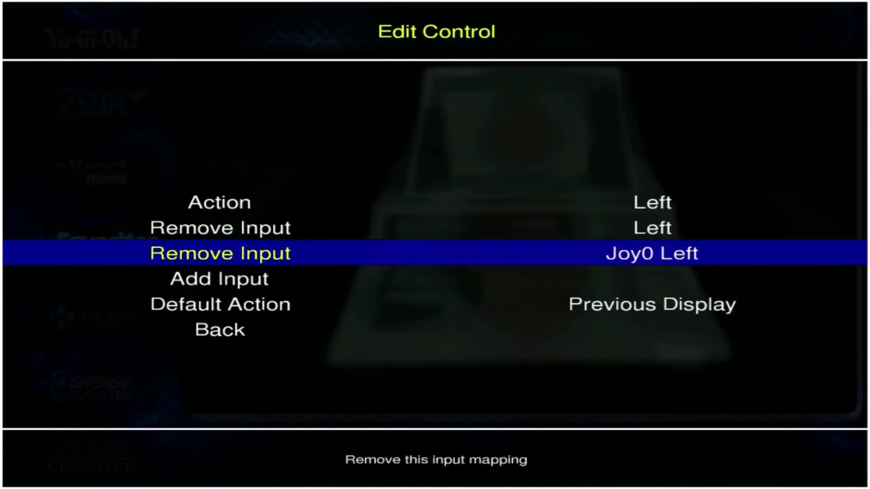
key("Up")
key("Down")
key("Up")
key("Down")
key("Return")
Capture a new stick input, then delete the wrongly registered Joy0 Right entry.
key("Down")
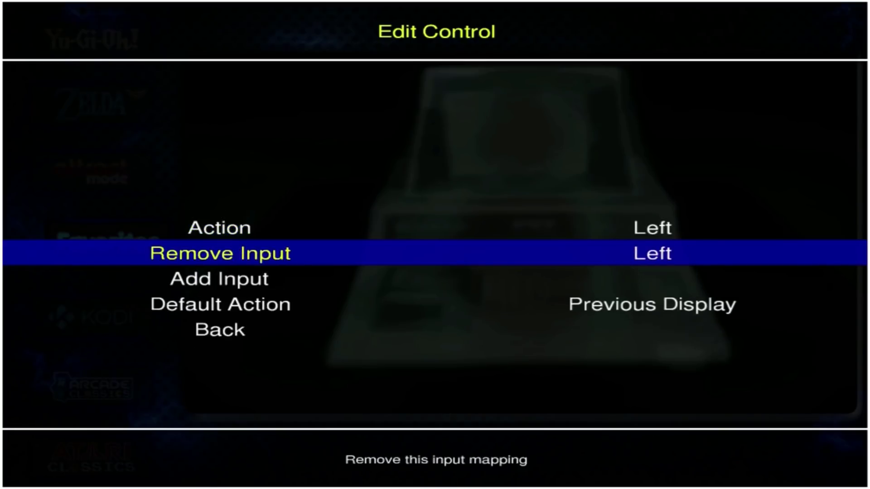
key("Down")
key("Return")
key("Right")
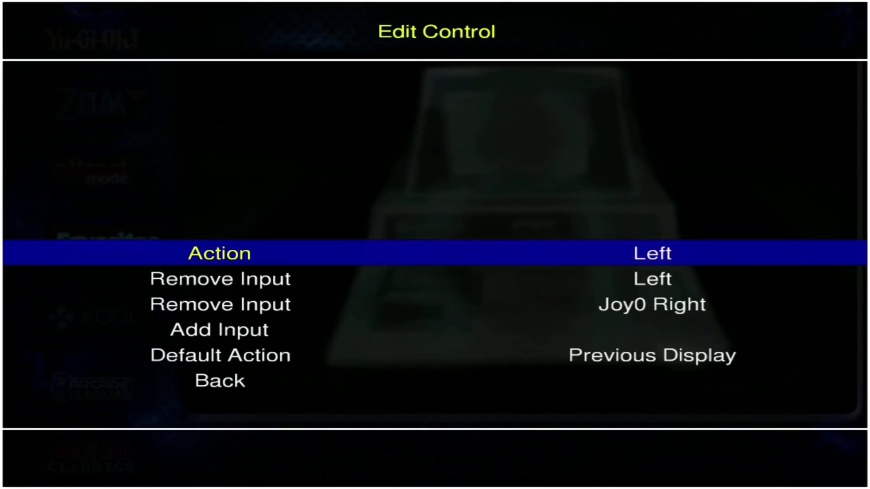
key("Down")
key("Down")
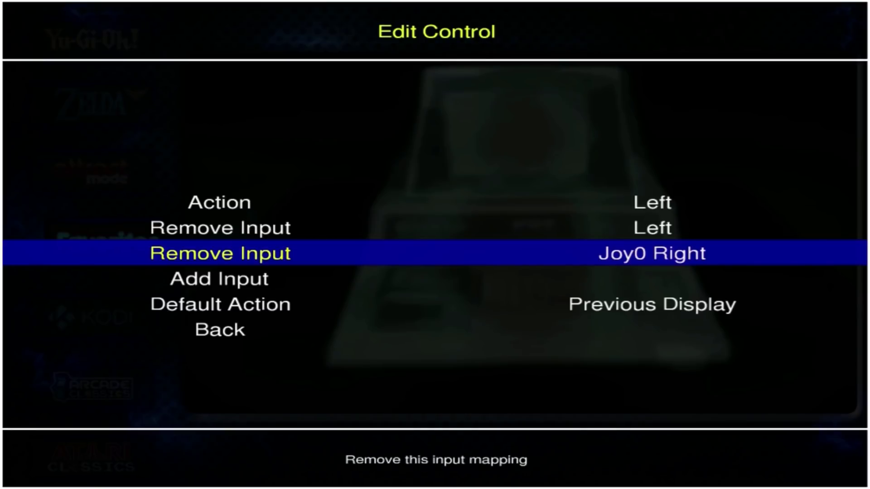
key("Return")
Re-add Joy0 Left to Left (Previous Display) and return to the controls list.
key("Down")
key("Down")
key("Return")
key("Left")
key("Down")
key("Down")
key("Down")
key("Down")
key("Down")
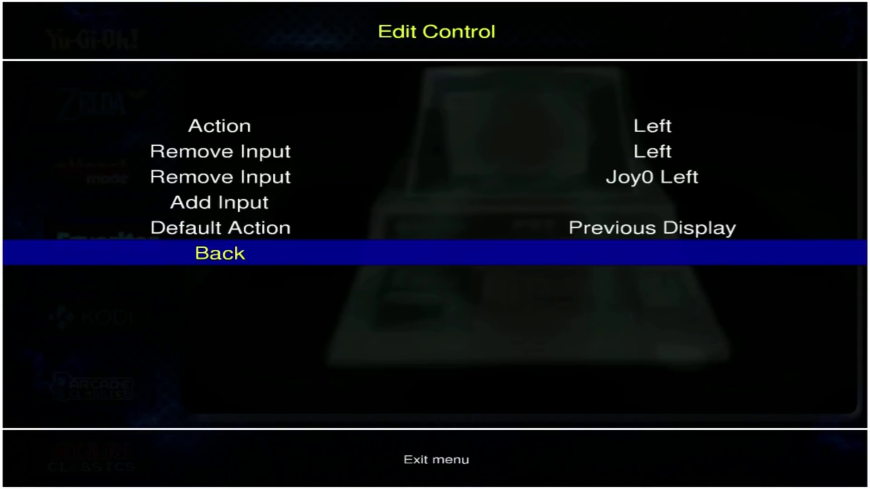
key("Return")
Add Joy0 Right as an extra input for Right (Next Display).
key("Down")
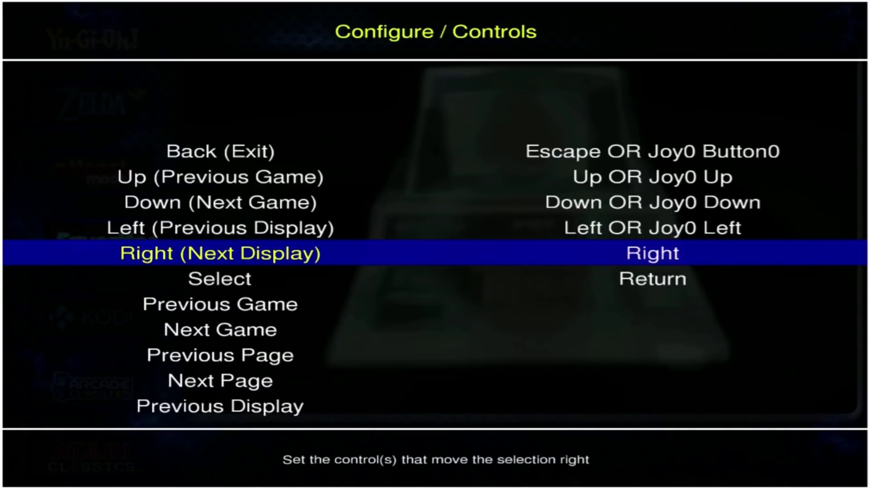
key("Return")
key("Down")
key("Down")
key("Return")
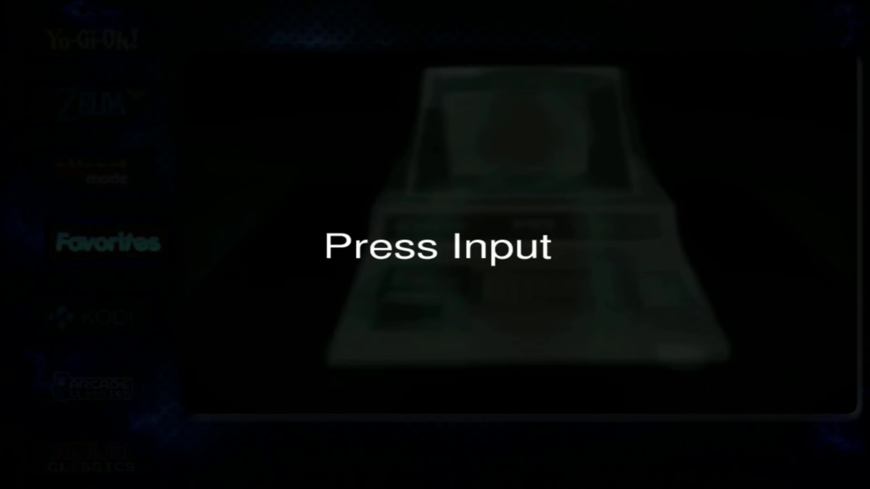
key("Right")
key("Down")
key("Down")
key("Down")
key("Down")
key("Down")
key("Return")
Add Joy0 Button1 to Select alongside Return and go back to the controls list.
key("Down")
key("Return")
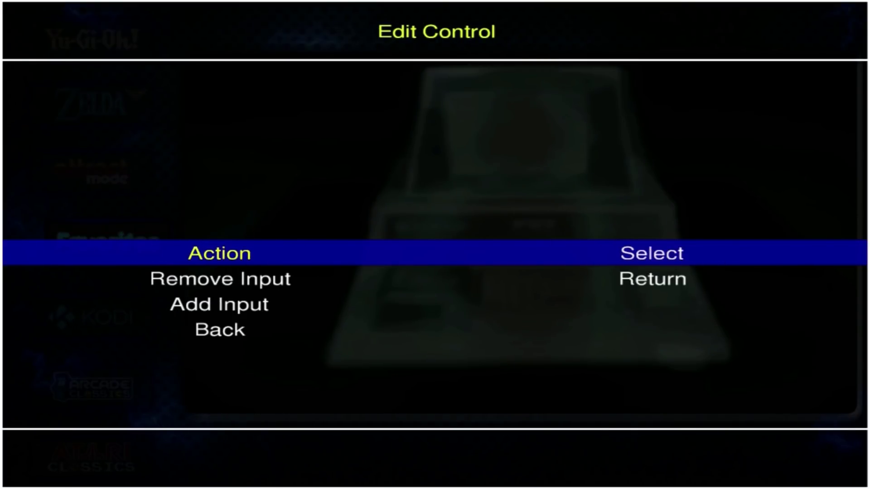
key("Down")
key("Down")
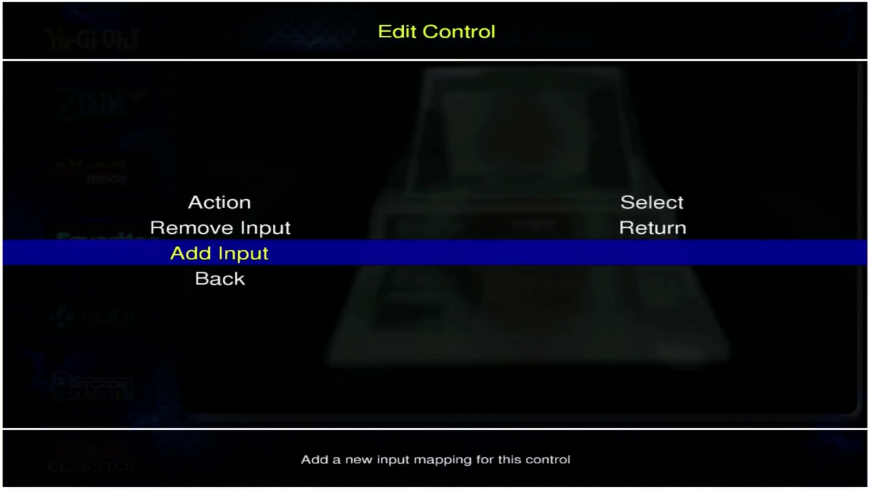
key("Return")
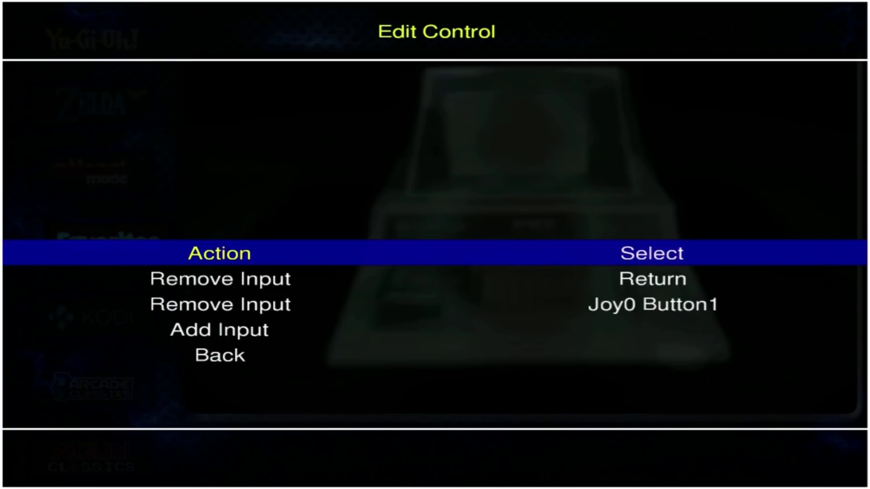
key("Down")
key("Down")
key("Down")
key("Down")
key("Return")
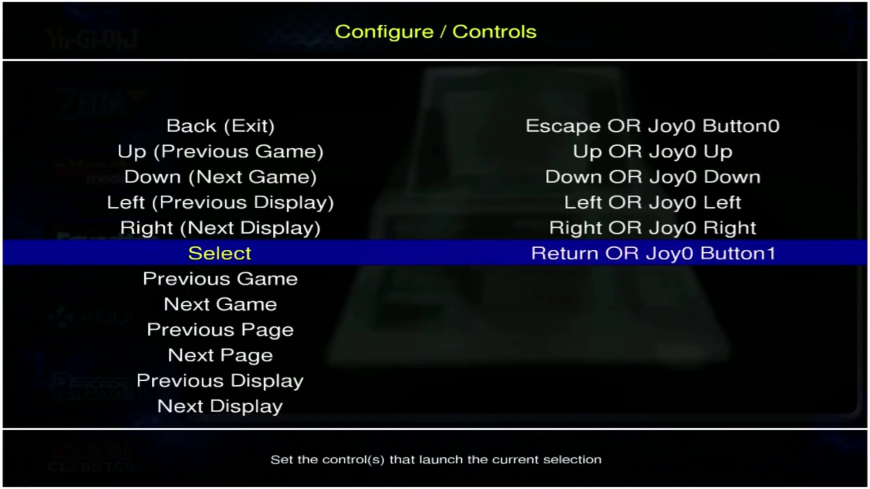
key("Down")
key("Down")
Scroll to Displays Menu and bind Joy0 Button9 next to the D key.
key("Up")
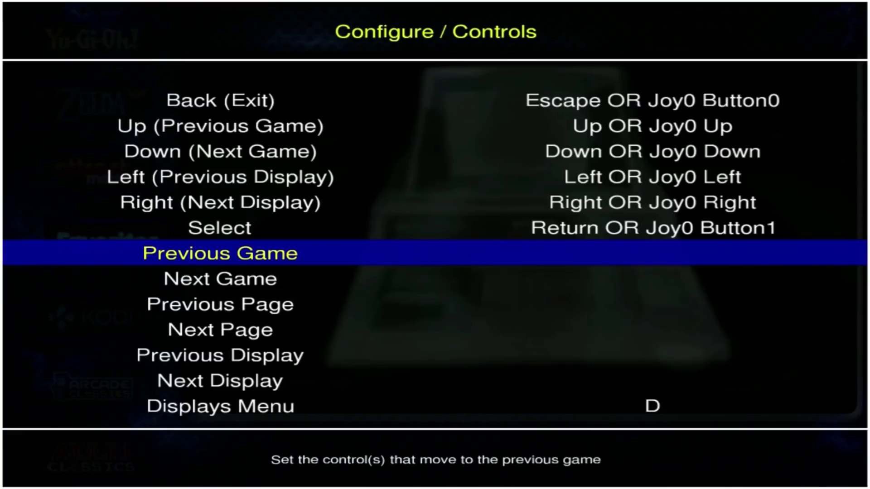
key("Down")
key("Down")
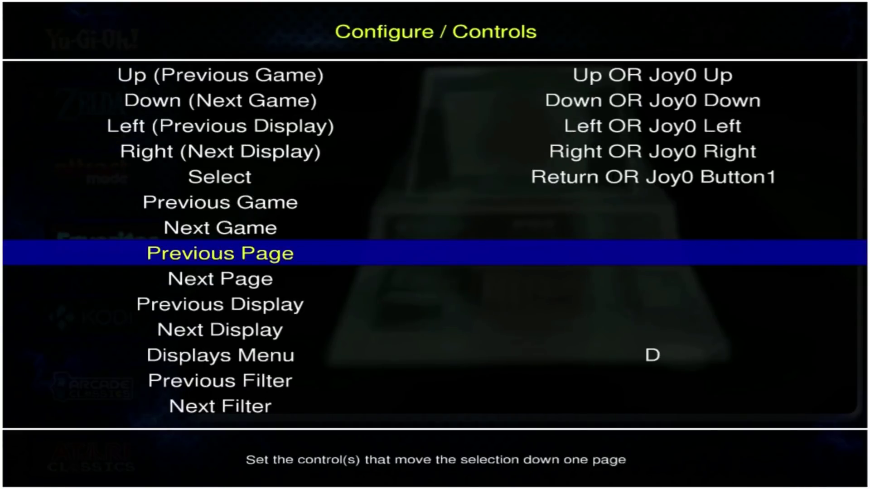
key("Down")
key("Down")
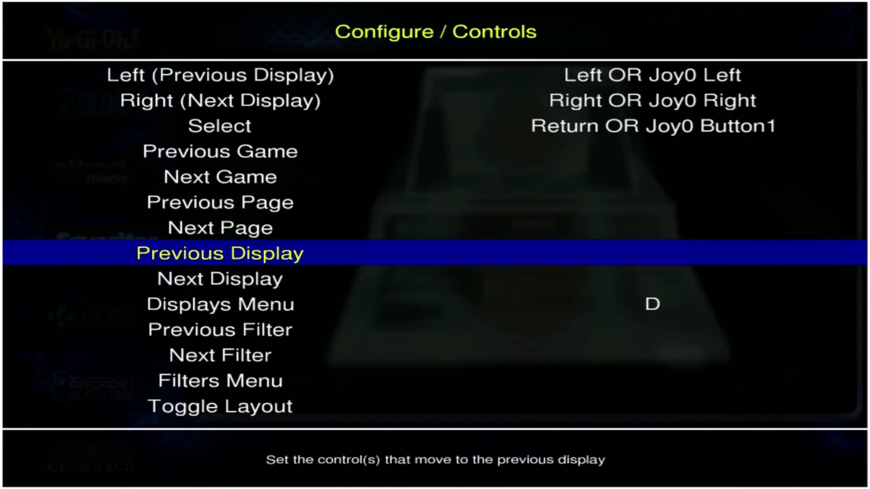
key("Down")
key("Down")
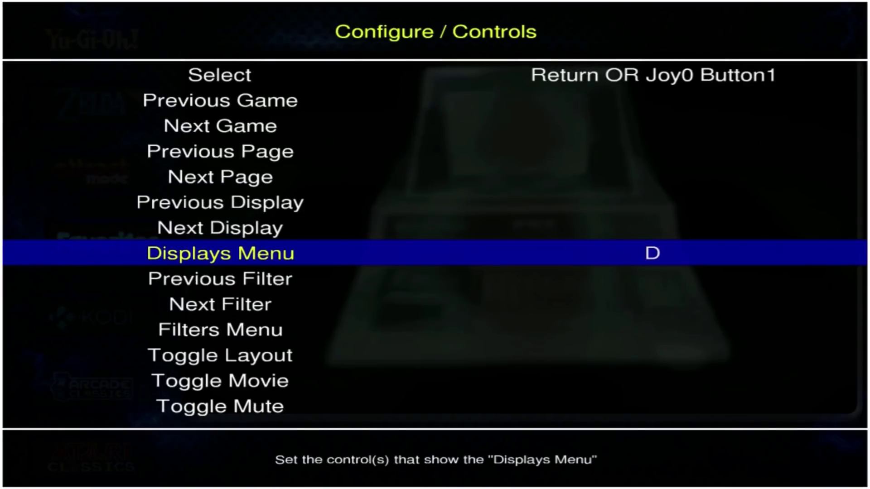
key("Return")
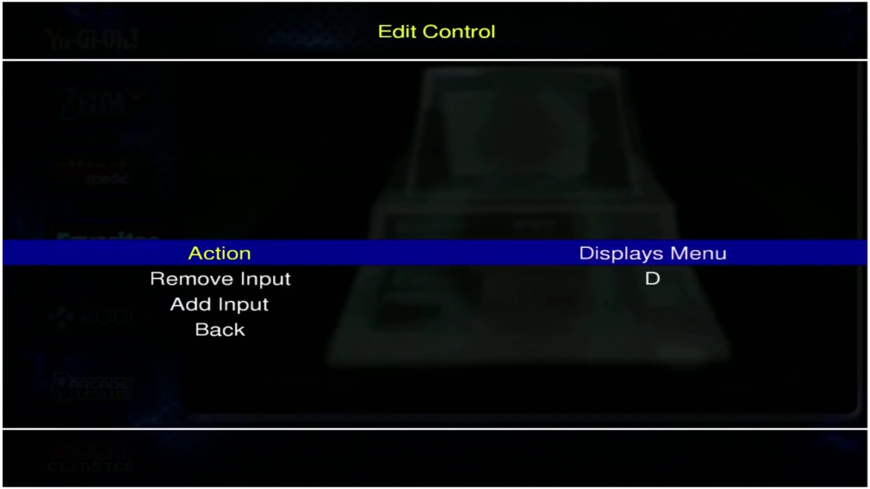
key("Down")
key("Down")
key("Return")
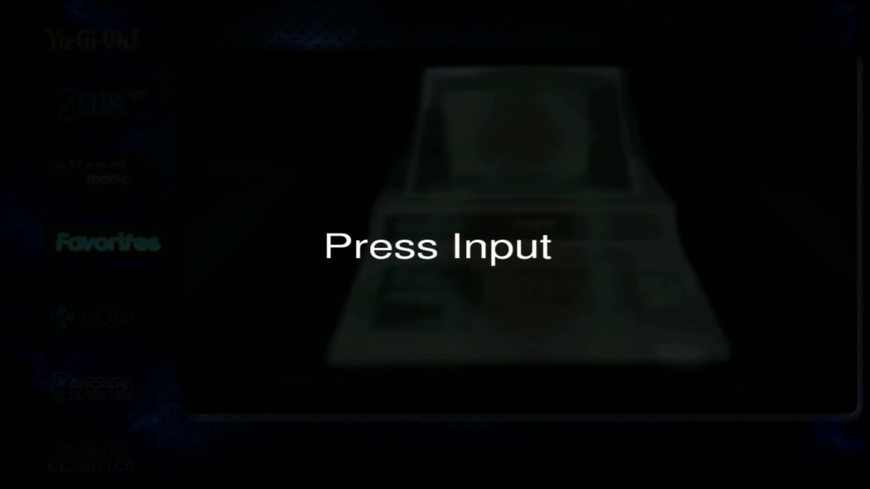
key("d")
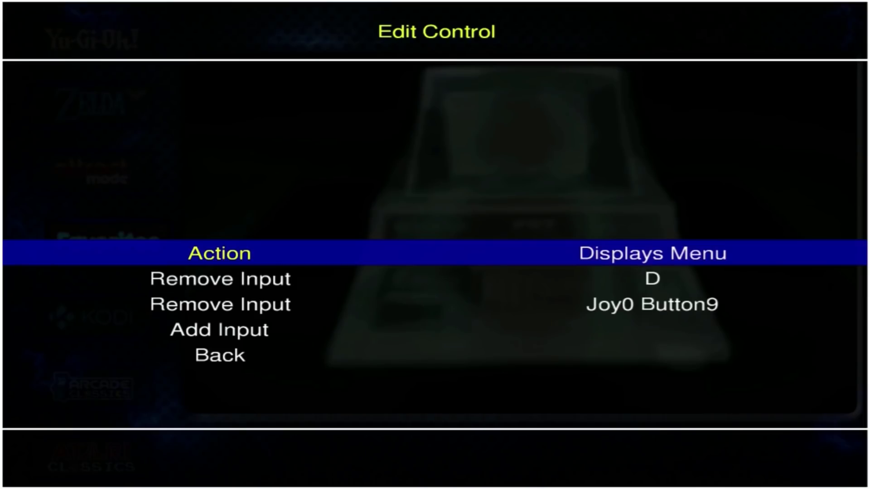
key("Down")
key("Down")
key("Down")
key("Down")
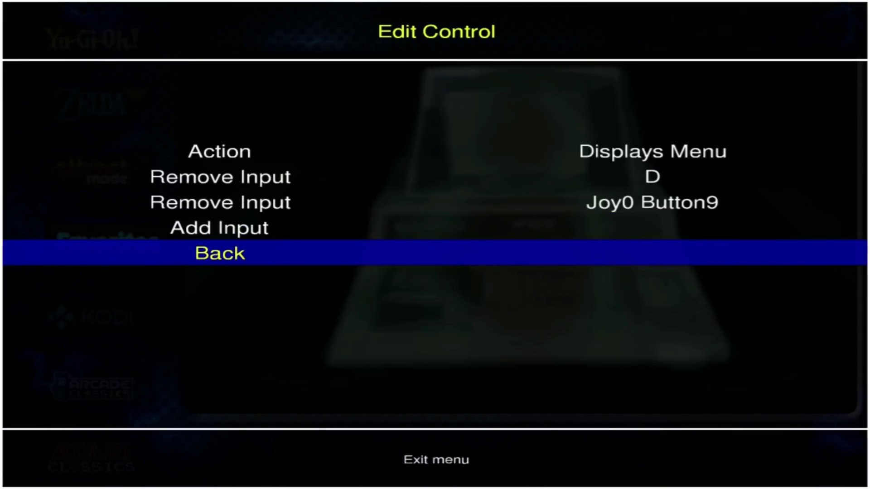
key("Return")
key("Down")
key("Down")
key("Down")
key("Down")
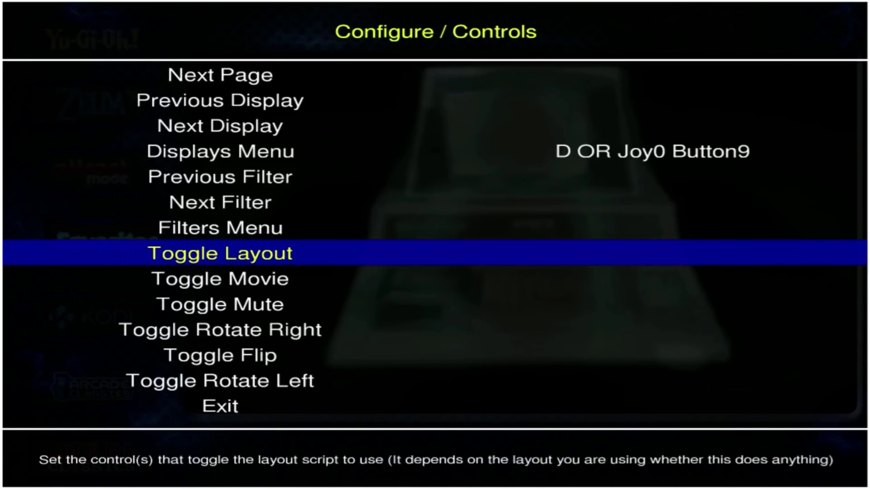
Bind Joy0 Button8 to the Configure control so it reads Tab OR Joy0 Button8.
key("Down")
key("Down")
key("Down")
key("Down")
key("Down")
key("Down")
key("Down")
key("Down")
key("Down")
key("Return")
key("Down")
key("Down")
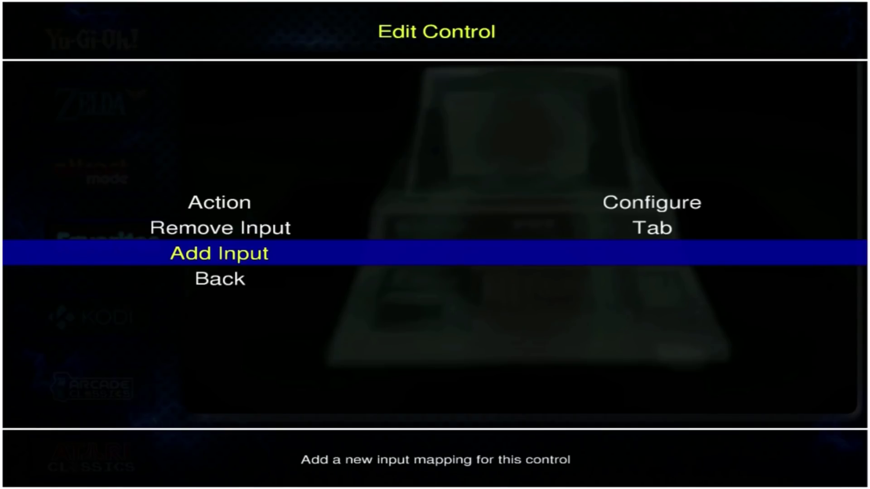
key("Return")
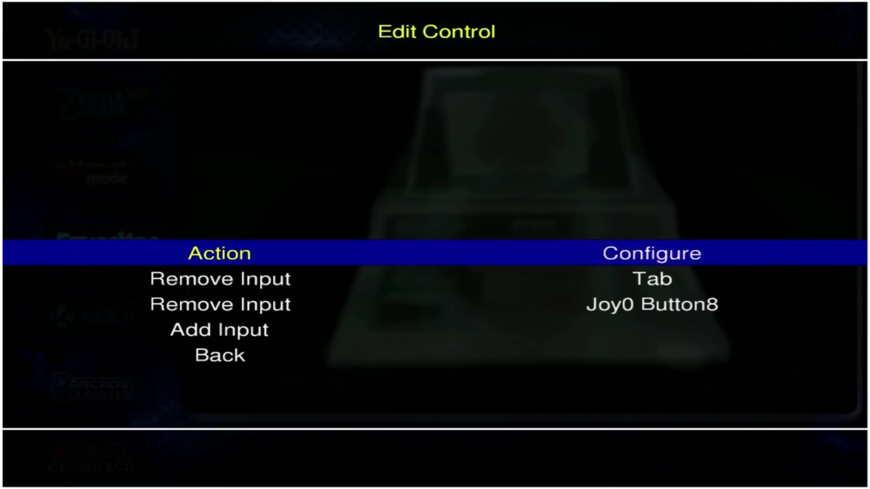
key("Down")
key("Down")
key("Down")
key("Down")
key("Return")
key("Down")
key("Down")
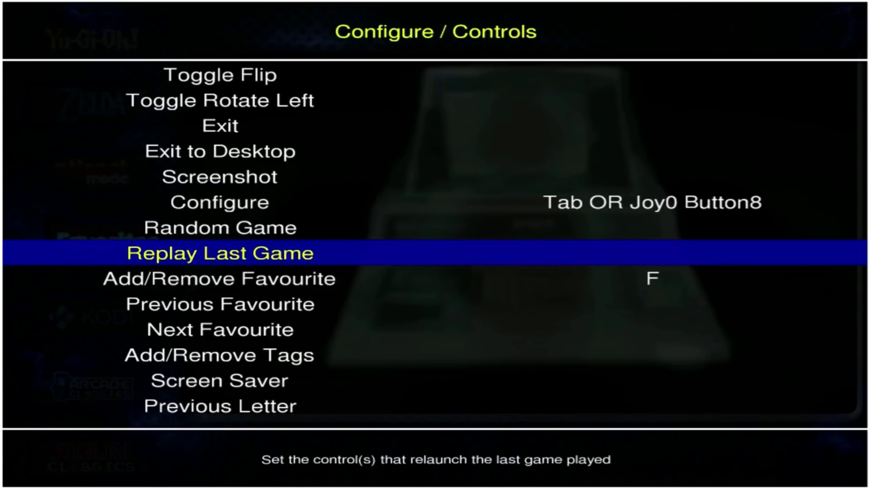
Scroll to the end of the Controls list and choose Back to reach the Configure menu.
key("Down")
key("Down")
key("Down")
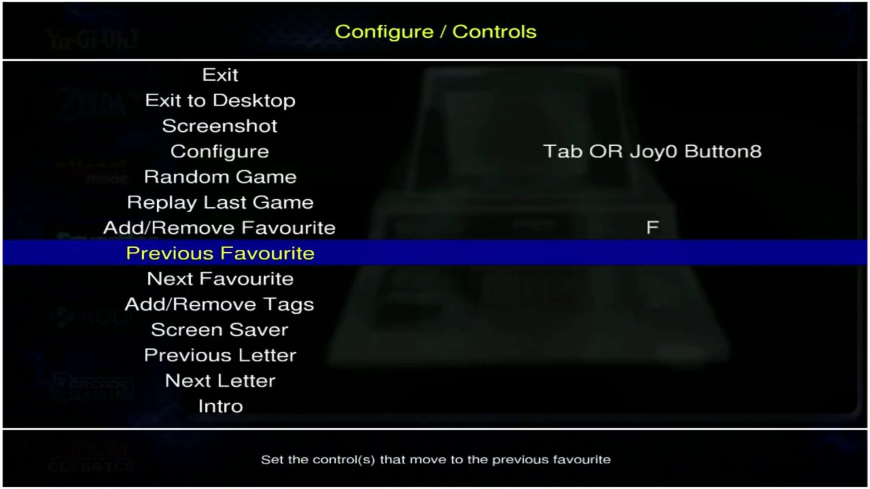
key("Down")
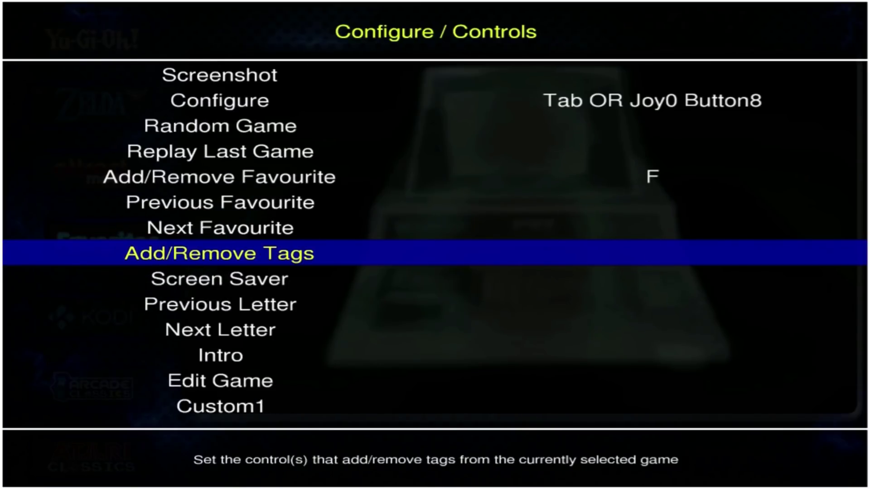
key("Down")
key("Down")
key("Down")
key("Up")
key("Up")
key("Up")
key("Up")
key("Up")
key("Up")
key("Up")
key("Up")
key("Up")
key("Up")
key("Up")
key("Up")
key("Up")
key("Up")
key("Up")
key("Up")
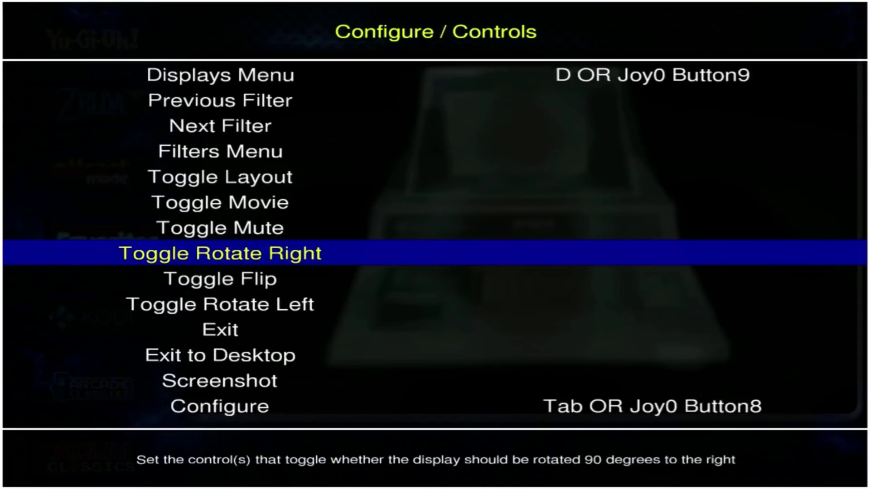
key("Up")
key("Up")
key("Up")
key("Up")
key("Up")
key("Down")
key("Down")
key("Down")
key("Down")
key("Down")
key("Down")
key("Down")
key("Down")
key("Down")
key("Down")
key("Down")
key("Down")
key("Down")
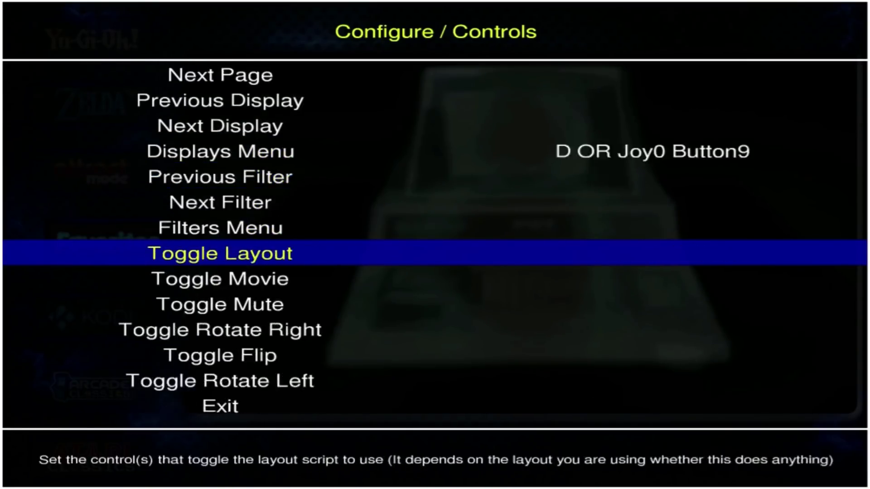
key("Down")
key("Down")
key("Down")
key("Down")
key("Down")
key("Down")
key("Down")
key("Down")
key("Down")
key("Down")
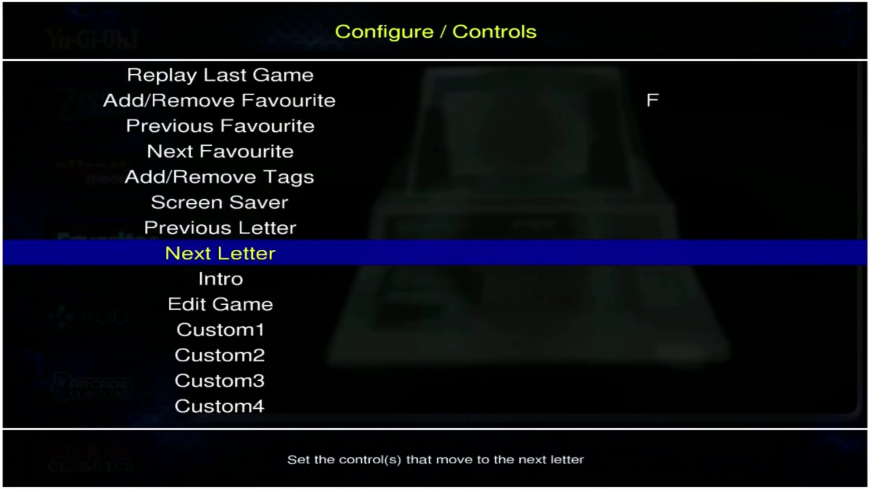
key("Down")
key("Down")
key("Down")
key("Down")
key("Down")
key("Down")
key("Down")
key("Down")
key("Down")
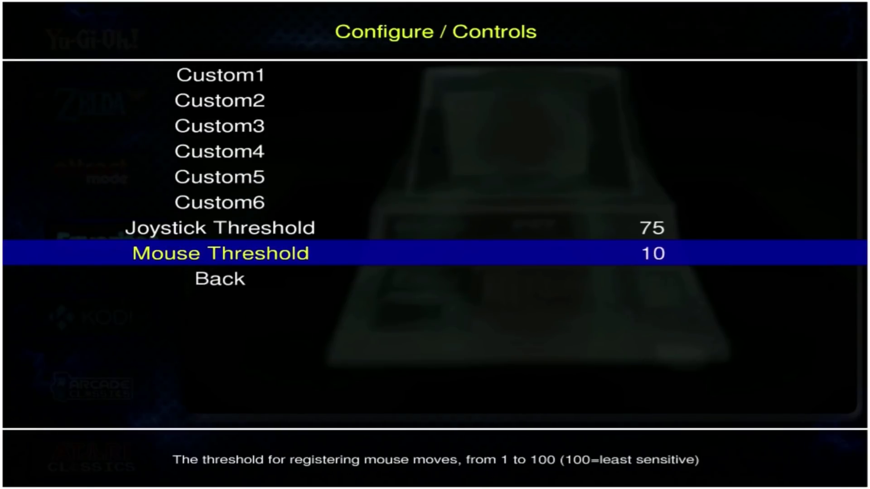
key("Return")
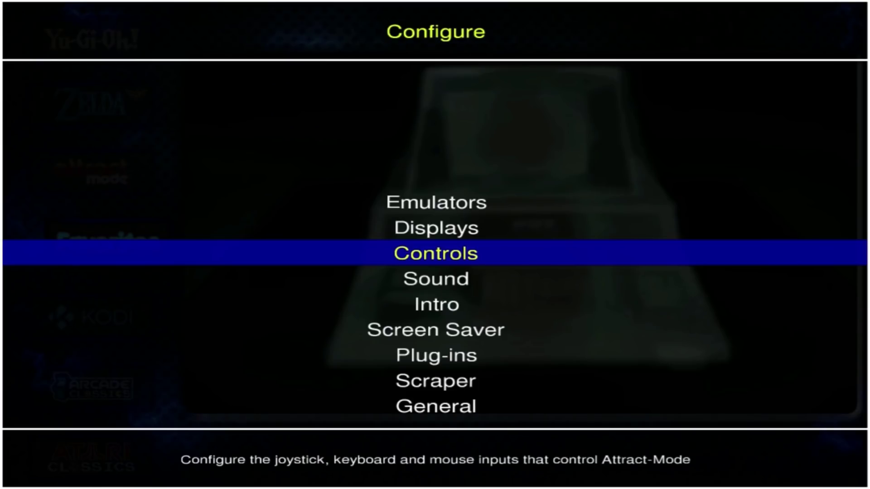
Exit Configure with Escape and open the Arcade Classics display.
key("Down")
key("Up")
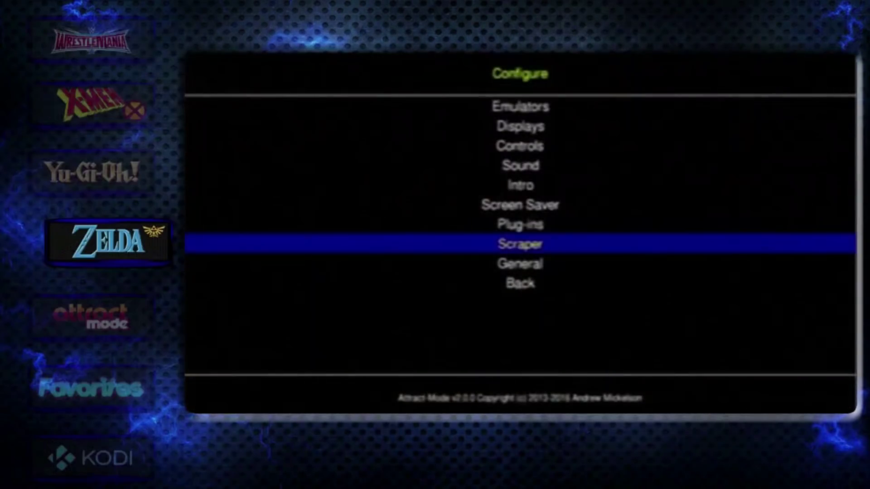
key("Escape")
key("Up")
key("Down")
key("Down")
key("Down")
key("Down")
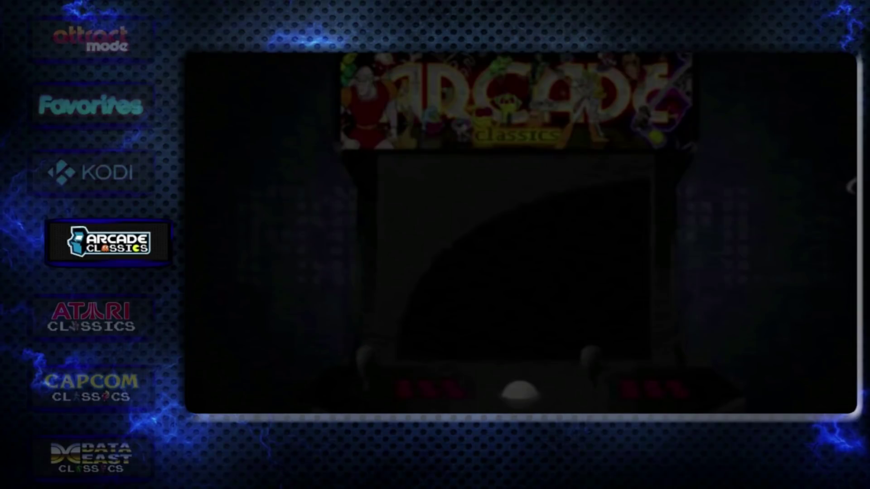
key("Return")
Scroll down the Arcade Classics game list to Aero Fighters.
key("Down")
key("Down")
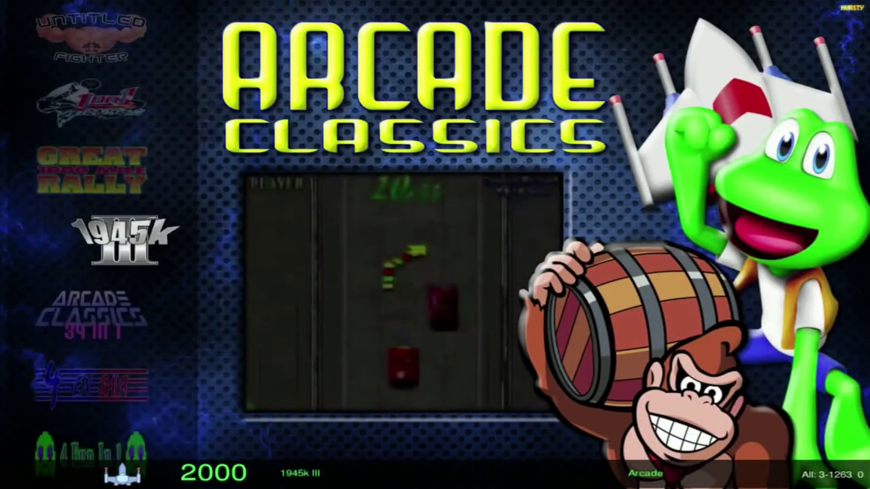
key("Down")
key("Down")
key("Down")
key("Down")
key("Down")
key("Down")
key("Down")
key("Down")
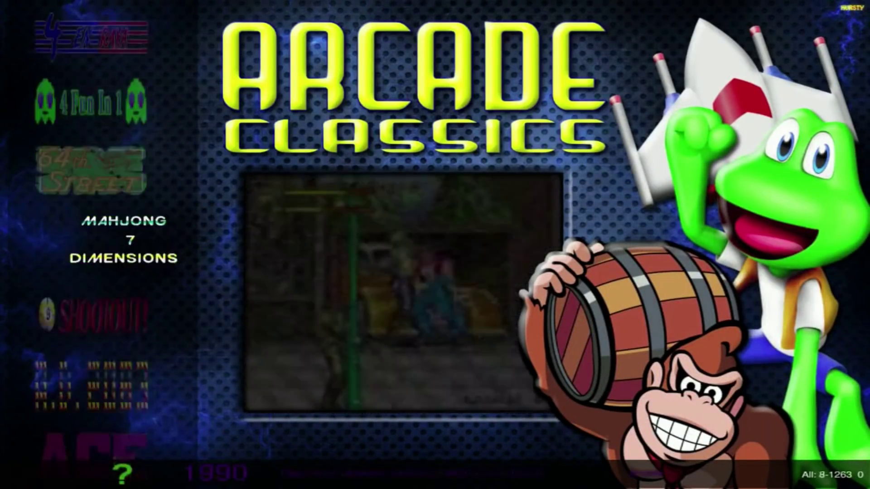
key("Down")
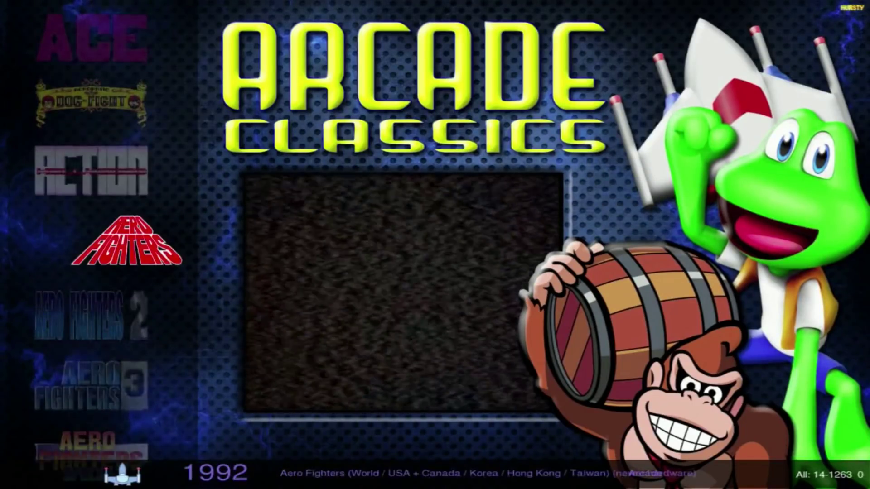
Launch Aero Fighters, insert a coin with 5 and press 1 to reach Player Select.
key("Return")
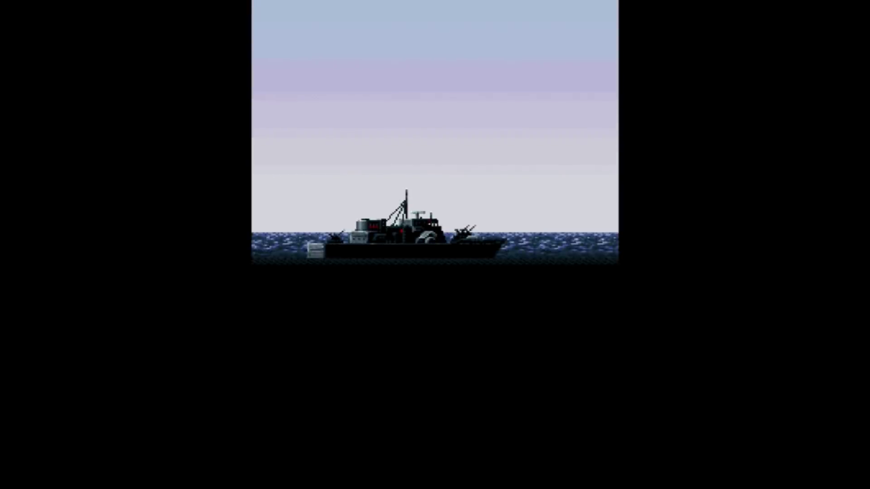
key("5")
key("5")
key("1")
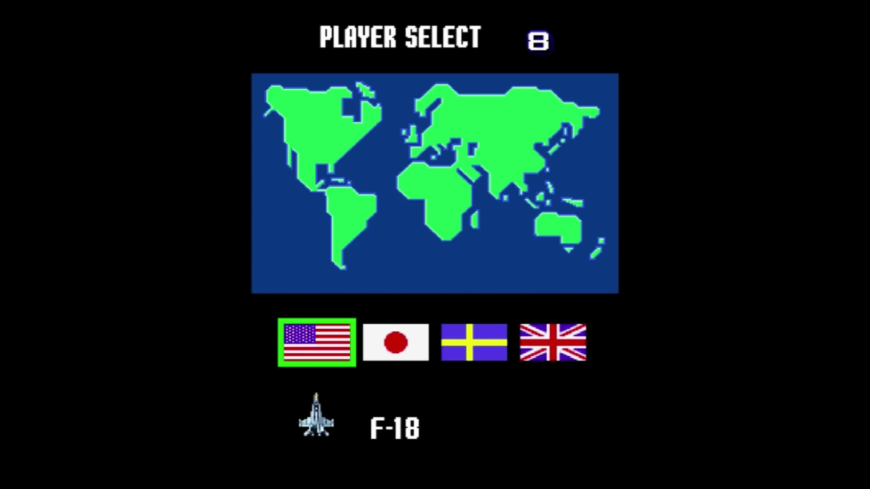